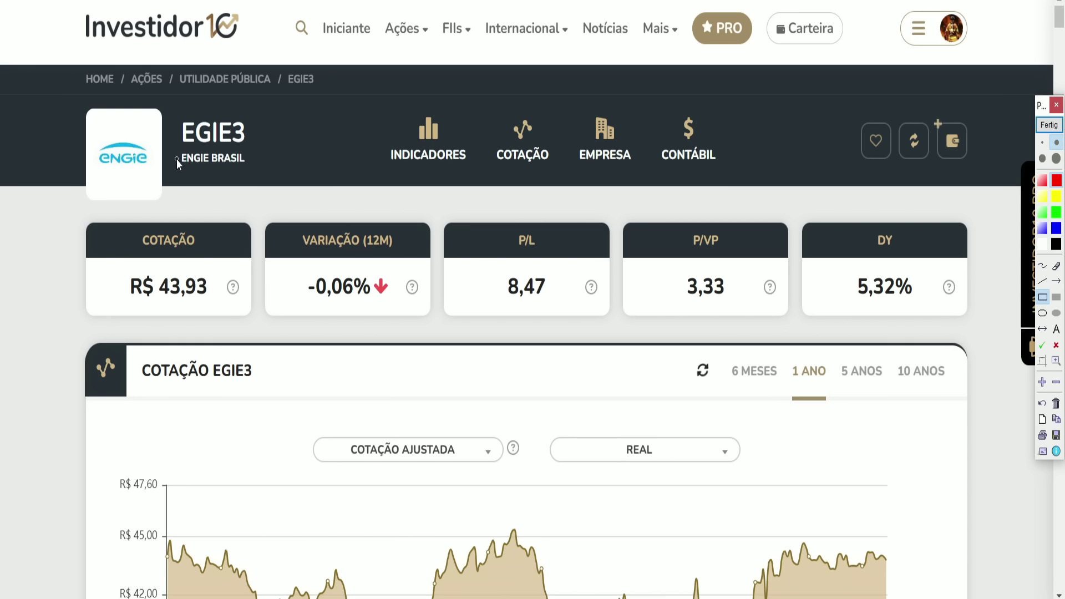
Outline the EGIE3 ticker name and its P/L, P/VP and DY cards with red rectangles, and end the annotation.
left_click_drag(168, 101, 259, 176)
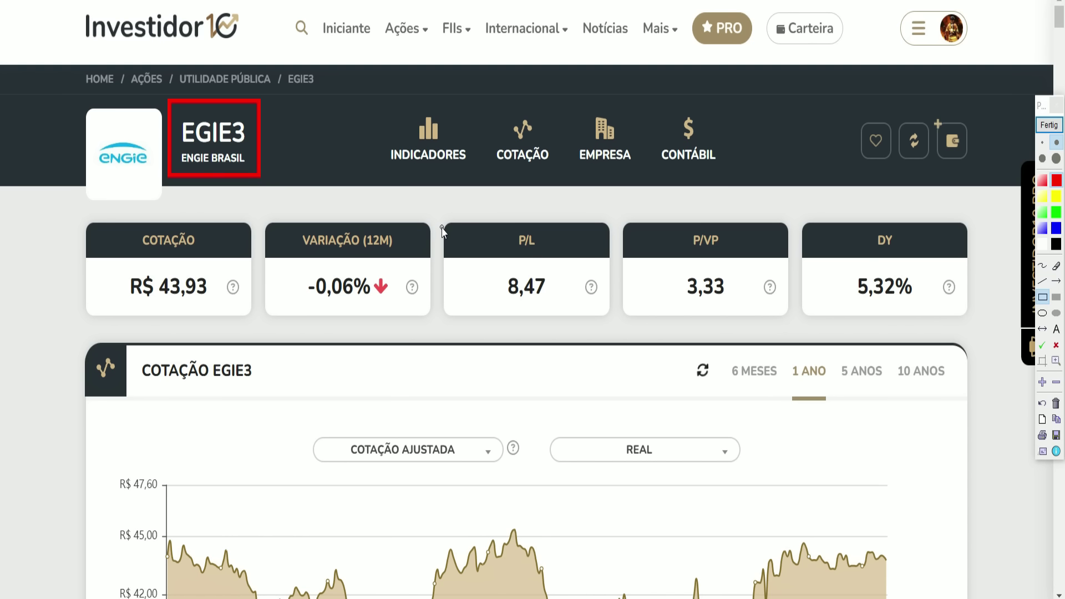
left_click_drag(464, 219, 570, 317)
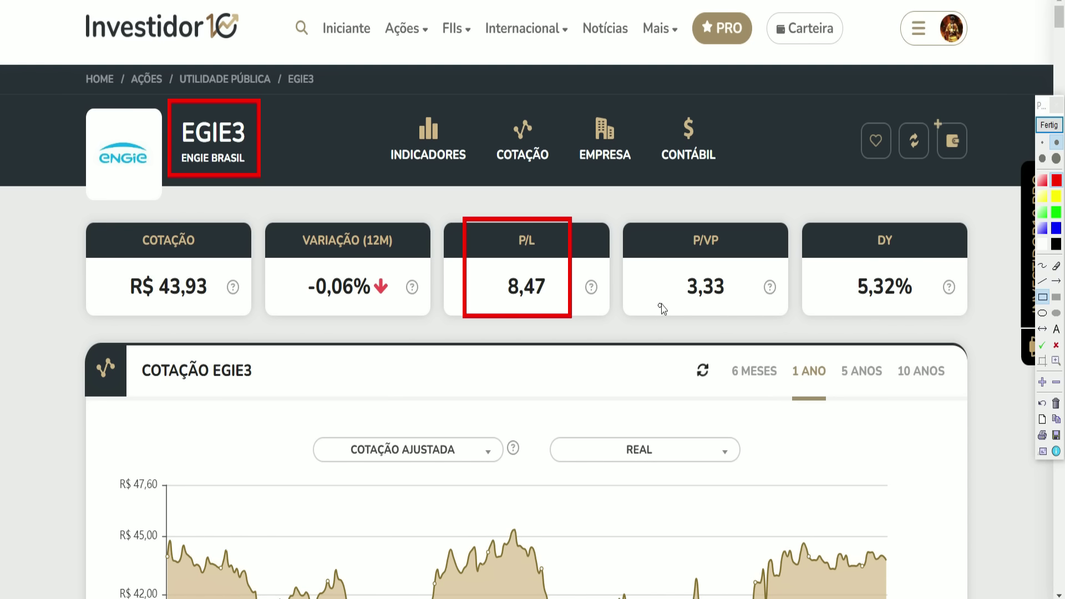
mouse_move(664, 215)
left_mouse_down()
mouse_move(701, 307)
mouse_move(751, 320)
mouse_move(744, 311)
left_mouse_up()
left_click_drag(839, 222, 928, 314)
left_click(1048, 125)
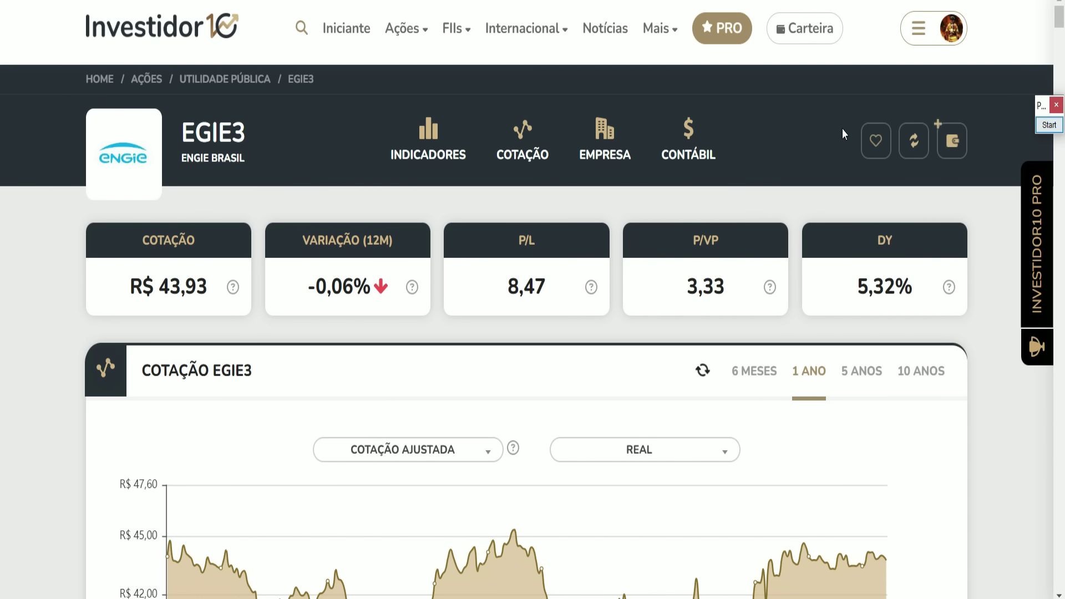
Switch to the EGIE3 dividend spreadsheet, outline the five-year dividend history heading in red, and expand that section's rows.
key("alt+Tab")
left_click(1049, 125)
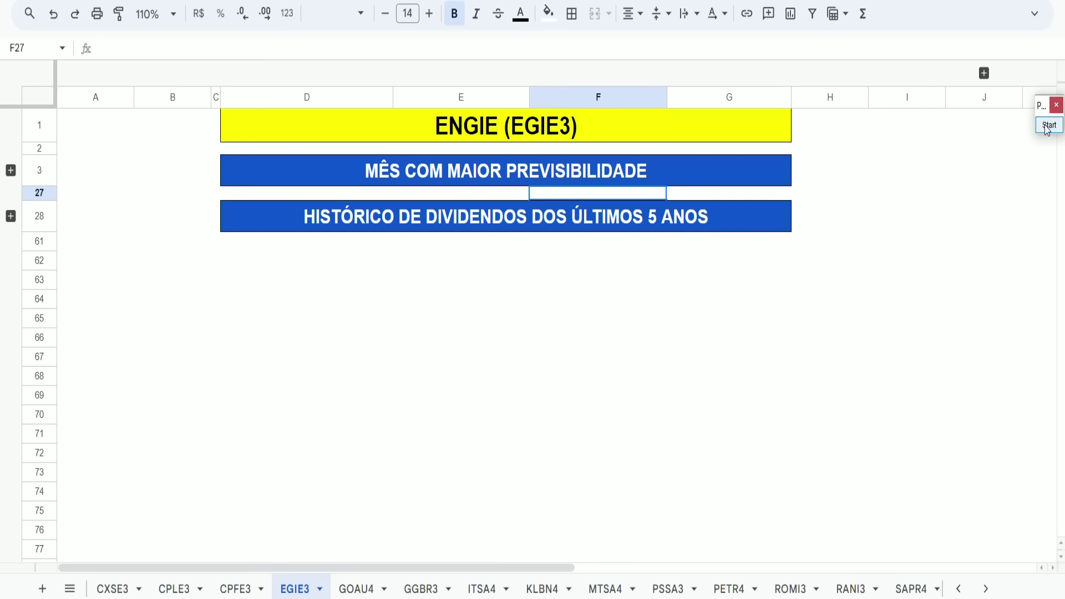
mouse_move(300, 195)
left_mouse_down()
mouse_move(437, 247)
mouse_move(715, 245)
left_mouse_up()
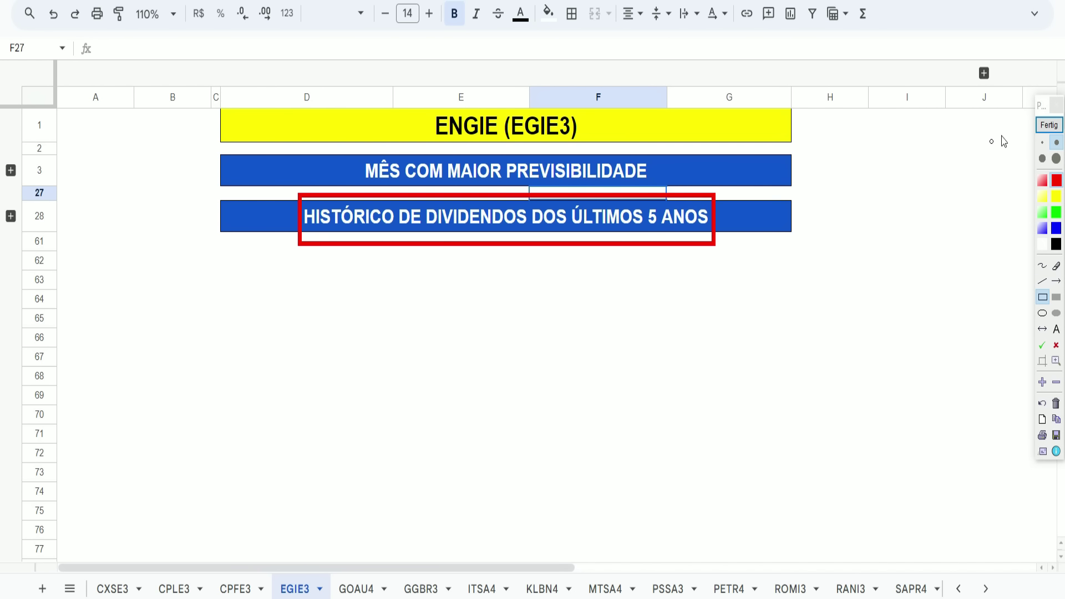
left_click(1052, 126)
left_click(11, 216)
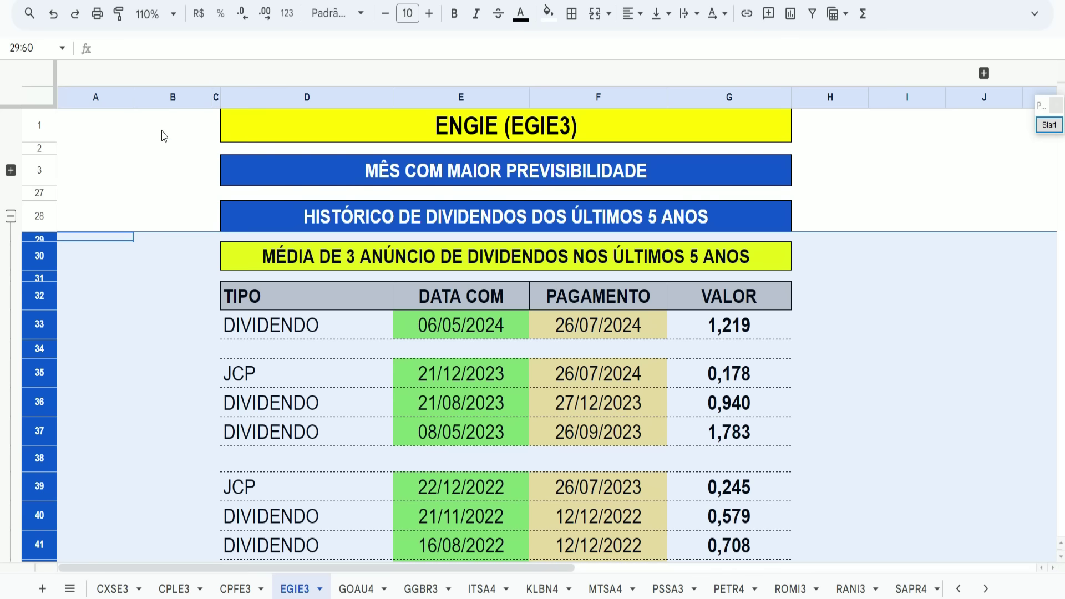
left_click(163, 135)
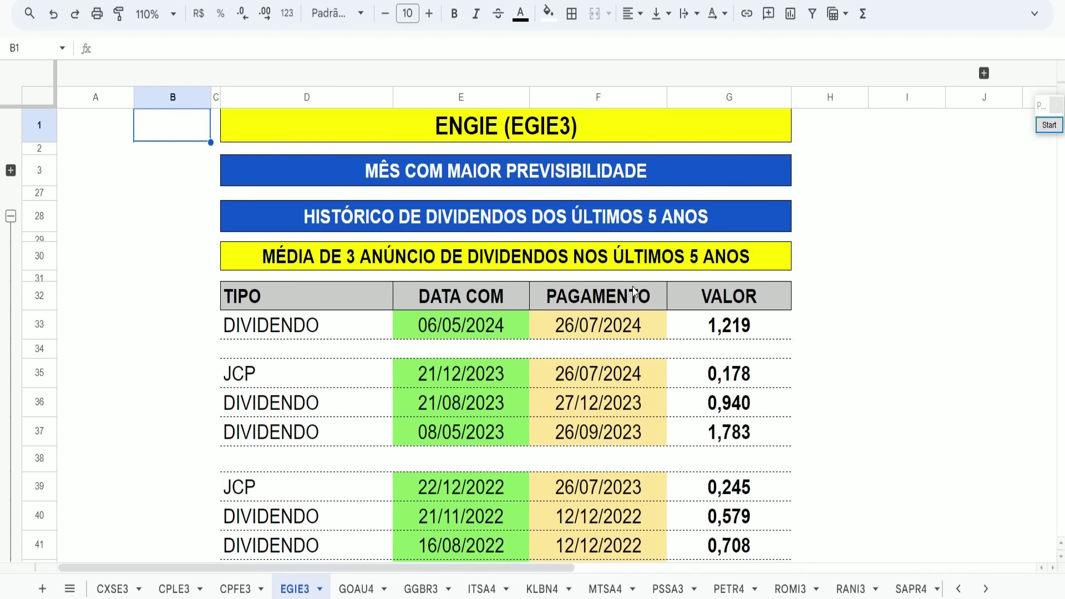
Expand the EGIE3 section for the most predictable months, outline its month list in red, and review the May dividends by year.
left_click(10, 171)
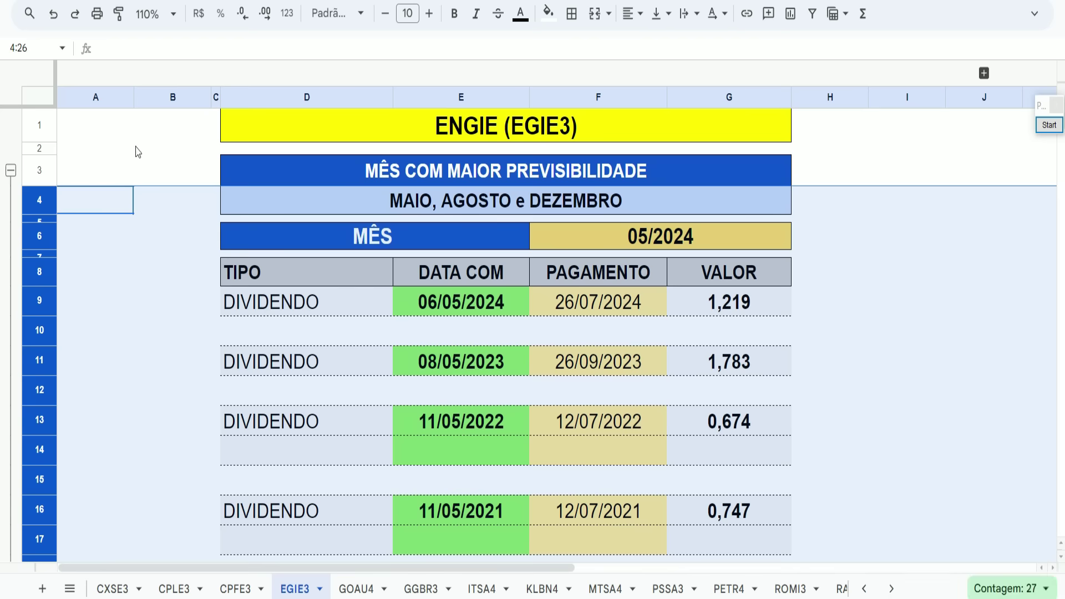
left_click(1050, 124)
mouse_move(376, 178)
left_mouse_down()
mouse_move(623, 213)
mouse_move(705, 260)
left_mouse_up()
key("Escape")
scroll(859, 261, "down", 5)
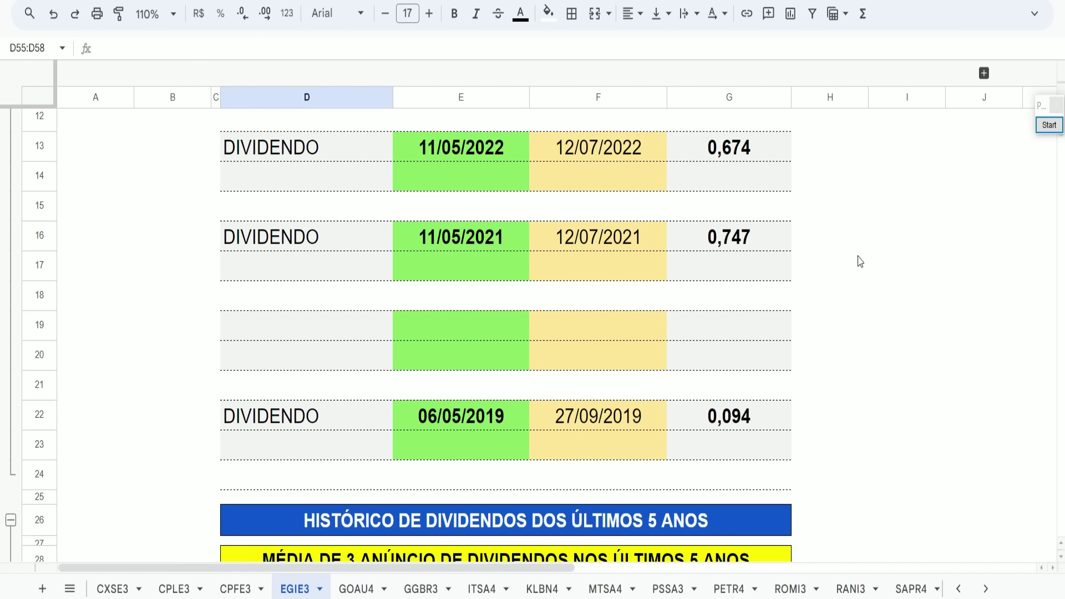
scroll(860, 261, "up", 3)
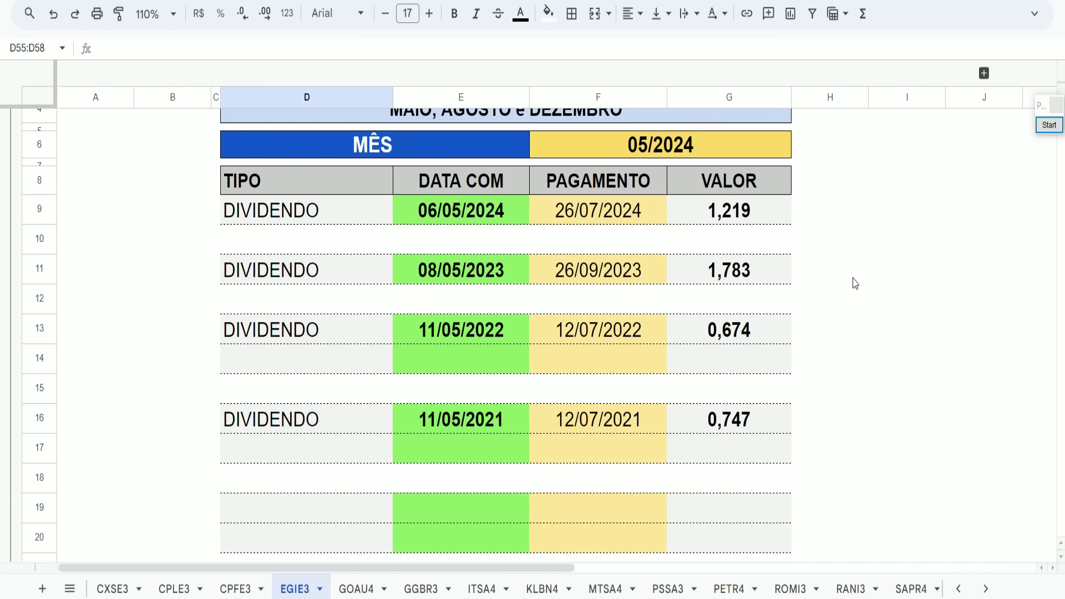
scroll(854, 284, "down", 3)
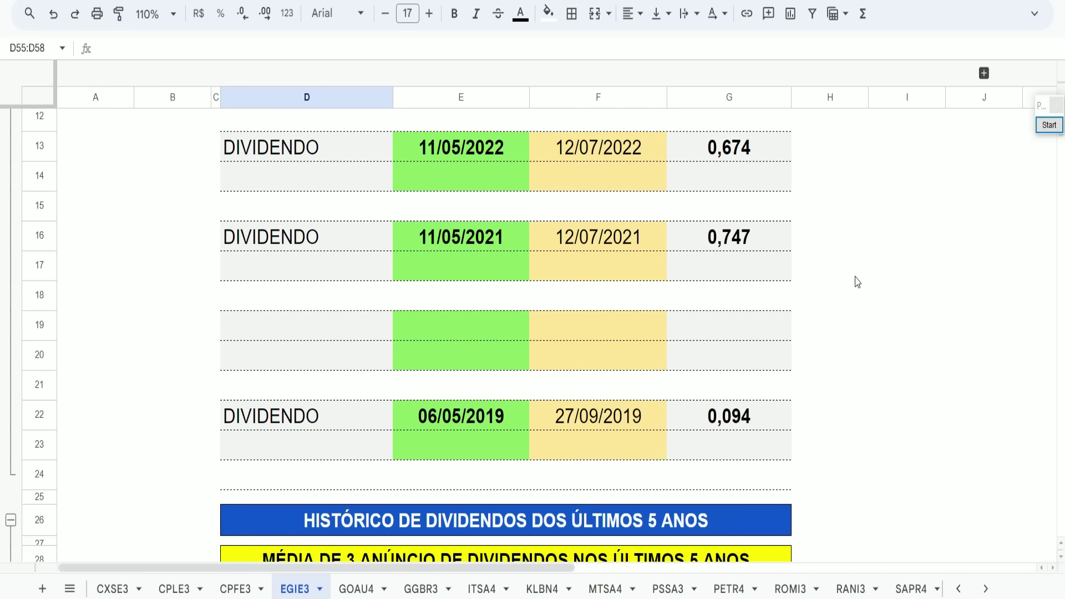
scroll(857, 282, "up", 4)
left_click(1048, 125)
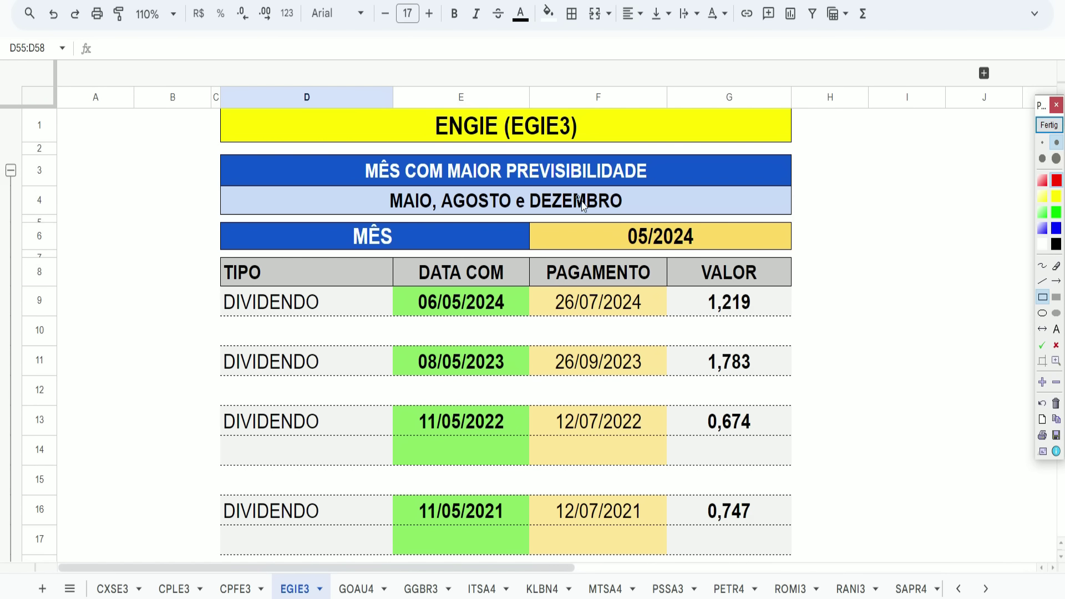
left_click(1049, 125)
Set the EGIE3 month cell to 08/2024 and review the August dividends listed for each year.
left_click(624, 242)
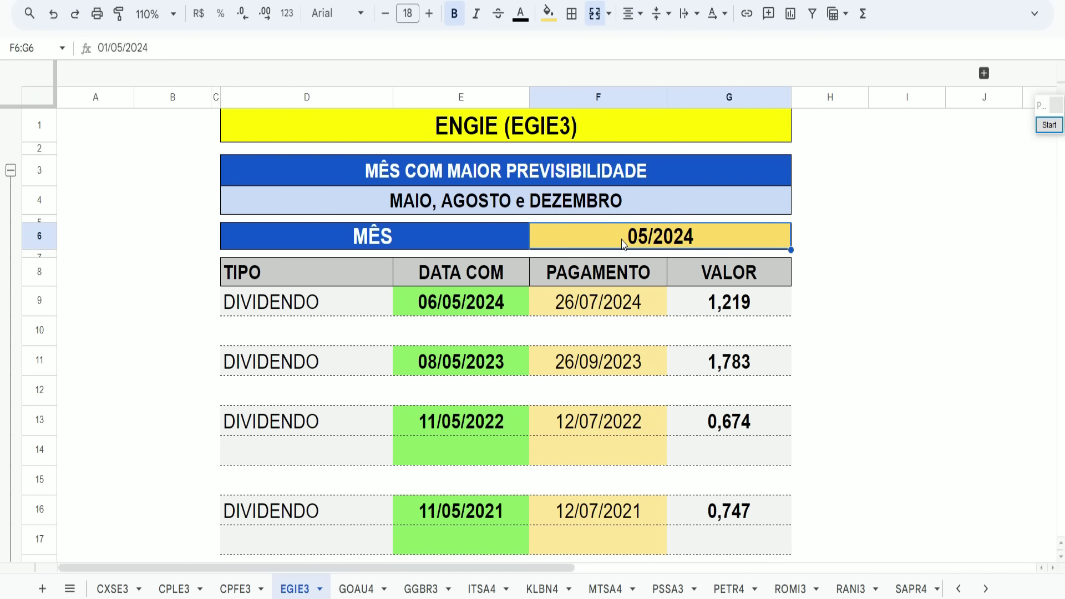
type("08/2024")
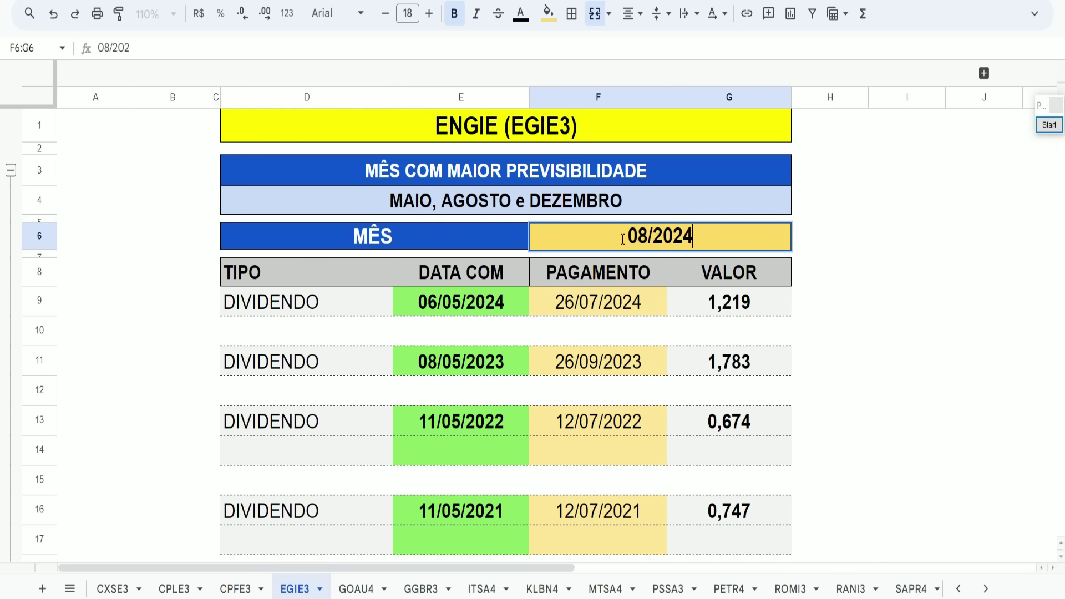
key("Return")
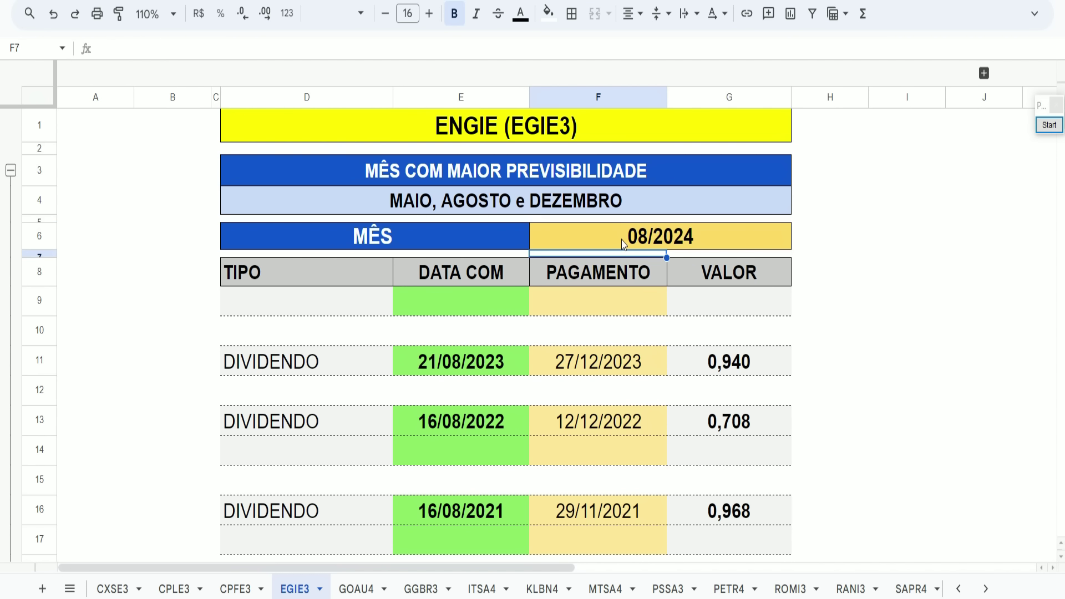
scroll(622, 300, "down", 5)
scroll(723, 330, "up", 2)
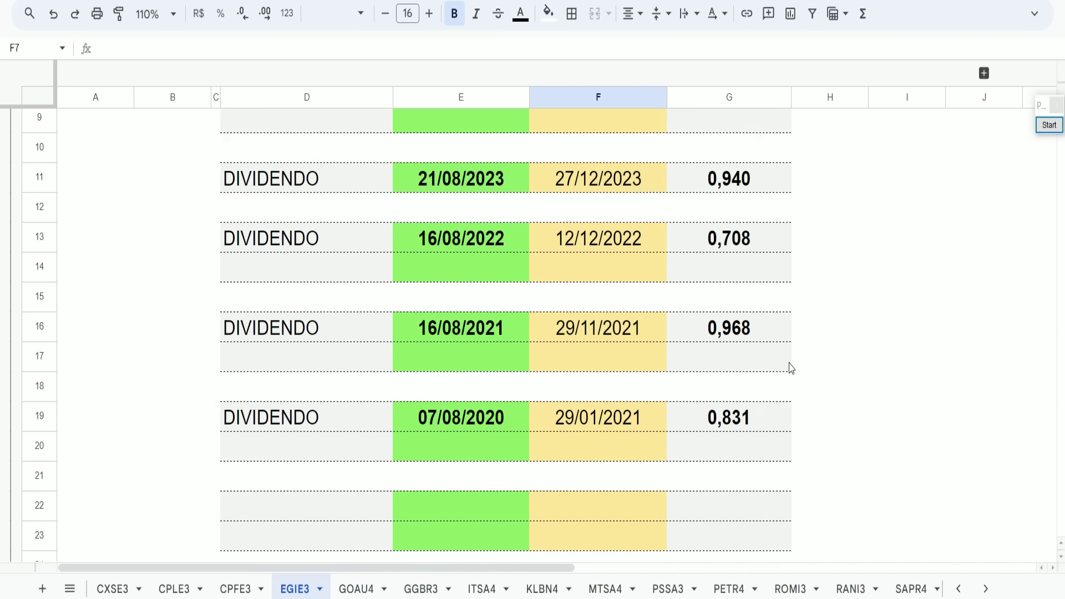
scroll(790, 369, "up", 4)
scroll(790, 368, "down", 4)
scroll(806, 383, "down", 2)
scroll(811, 387, "up", 5)
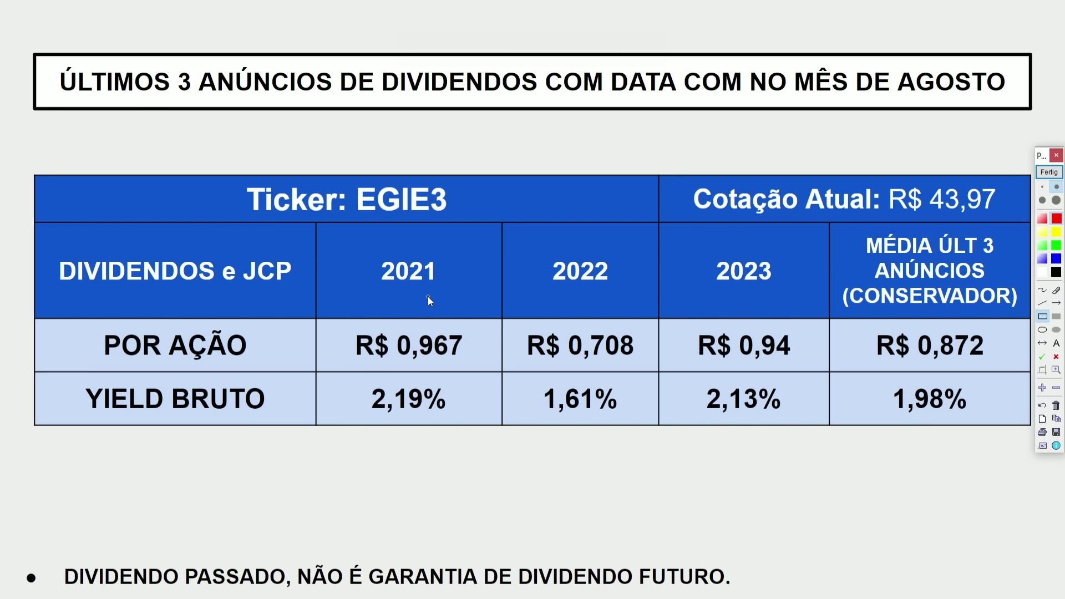
Outline the EGIE3 slide's 2021, 2022 and 2023 dividend figures and the average gross yield in red, and end the annotation.
mouse_move(344, 371)
left_mouse_down()
mouse_move(437, 429)
mouse_move(453, 426)
left_mouse_up()
left_click_drag(368, 249, 451, 291)
left_click_drag(339, 314, 480, 369)
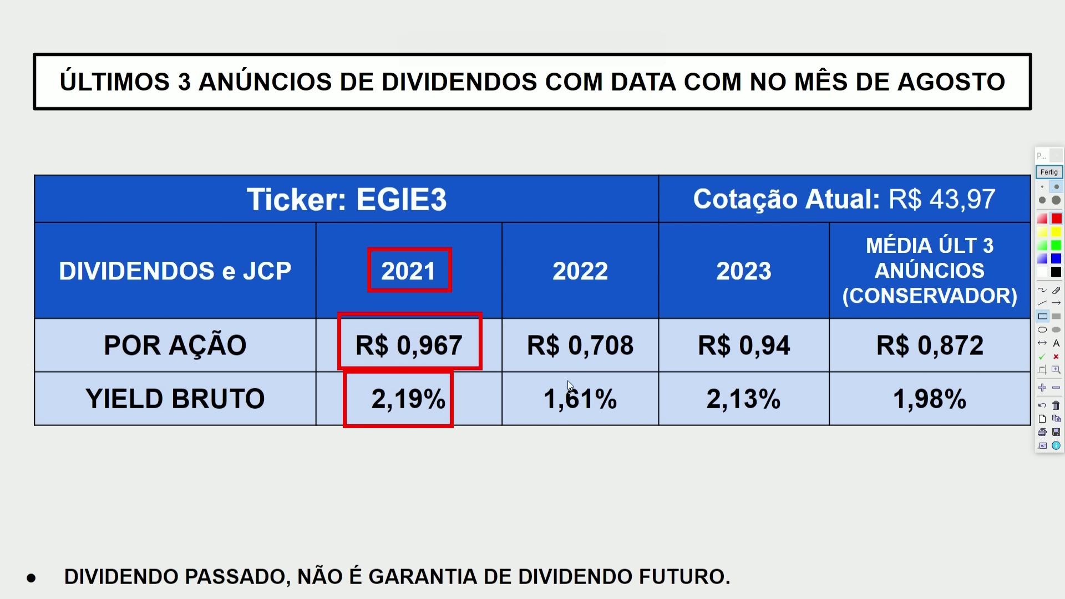
left_click_drag(509, 292, 648, 431)
left_click_drag(665, 312, 807, 423)
left_click_drag(881, 371, 985, 419)
left_click(1048, 173)
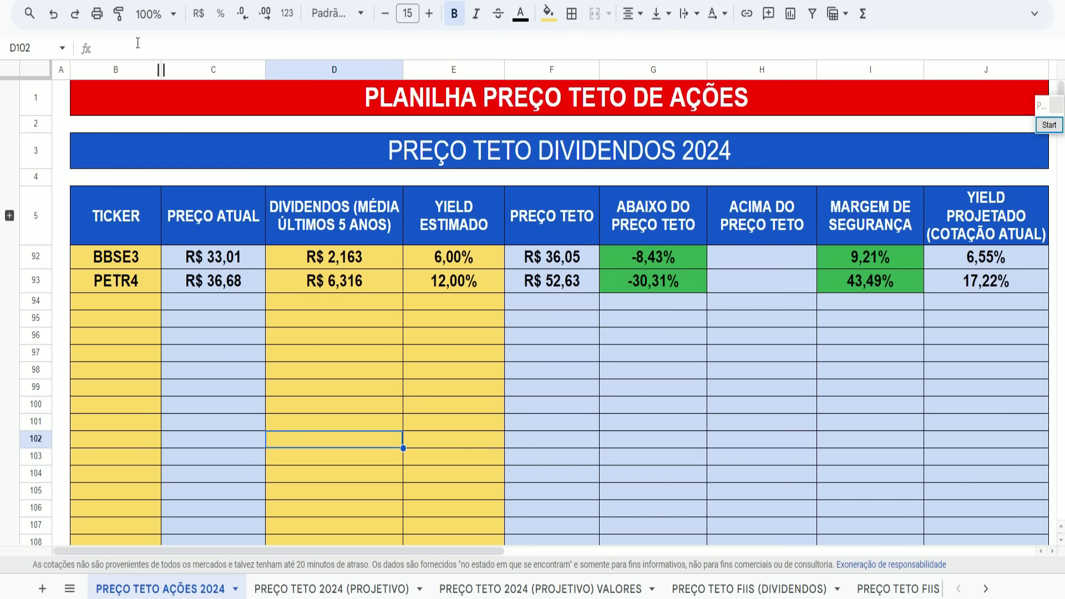
Undo the deletions in row 94 to restore EGIE3, 2,204 and 6%, and outline its above-ceiling-price percentage in red.
left_click(53, 15)
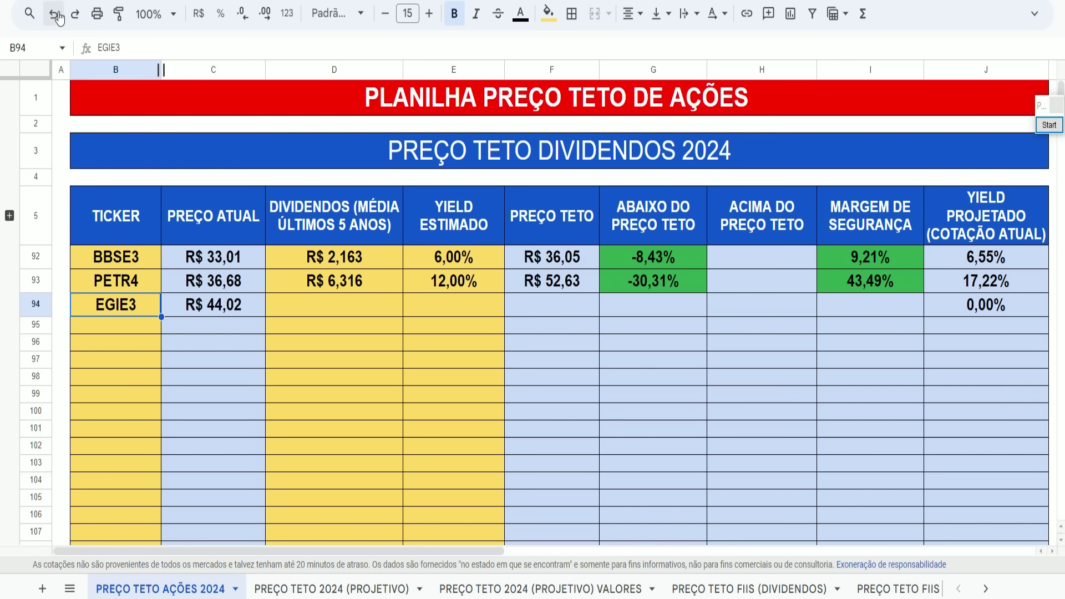
left_click(58, 16)
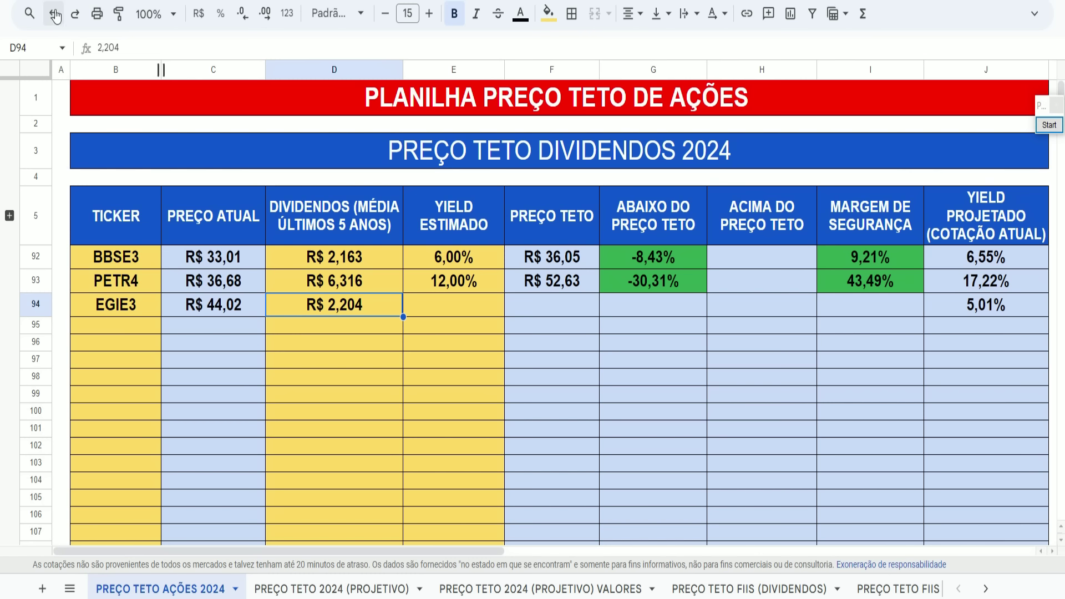
left_click(55, 17)
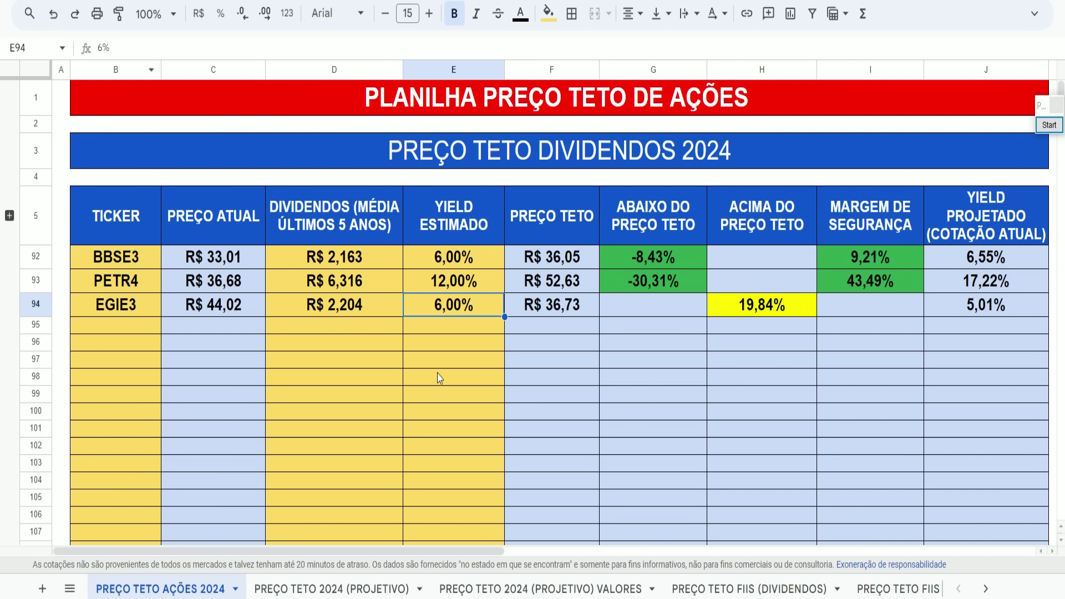
left_click(449, 413)
left_click(1048, 125)
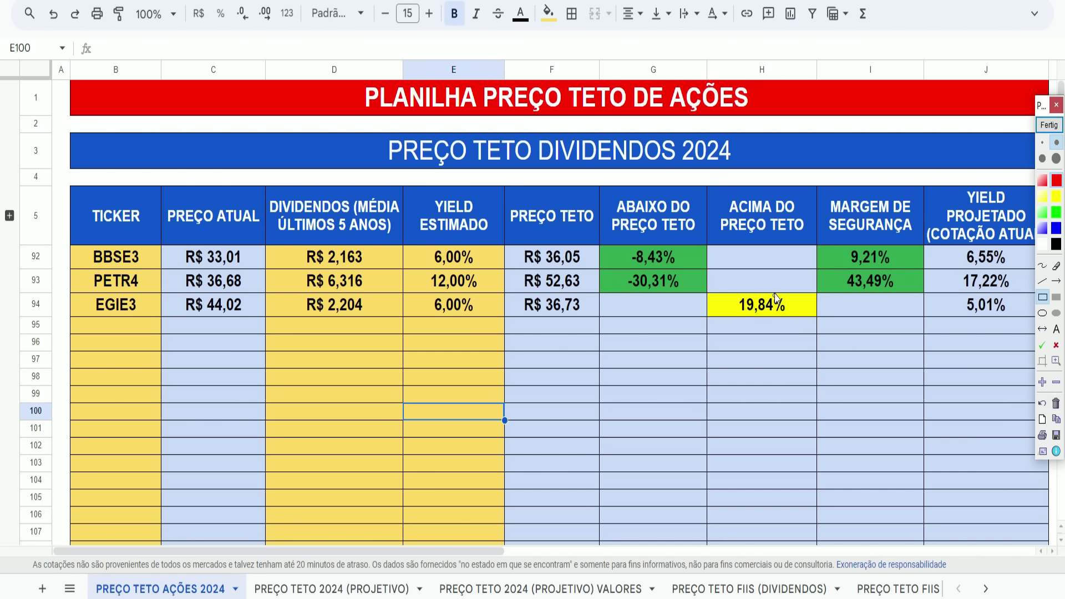
left_click_drag(718, 287, 792, 323)
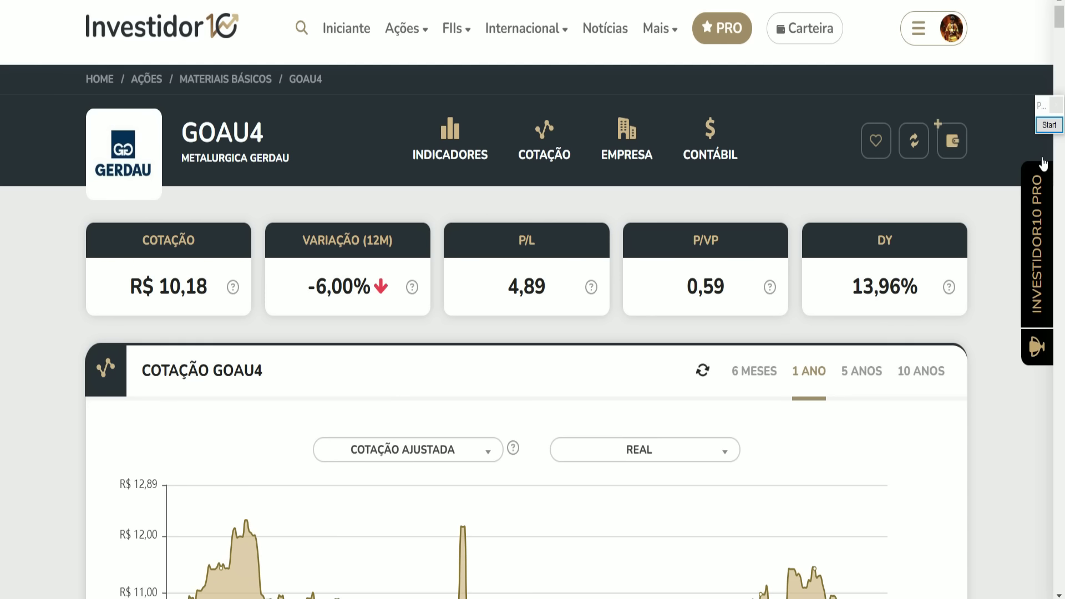
Outline the P/L and P/VP values together and the DY value on the GOAU4 page in red, and end the annotation.
left_click(1048, 125)
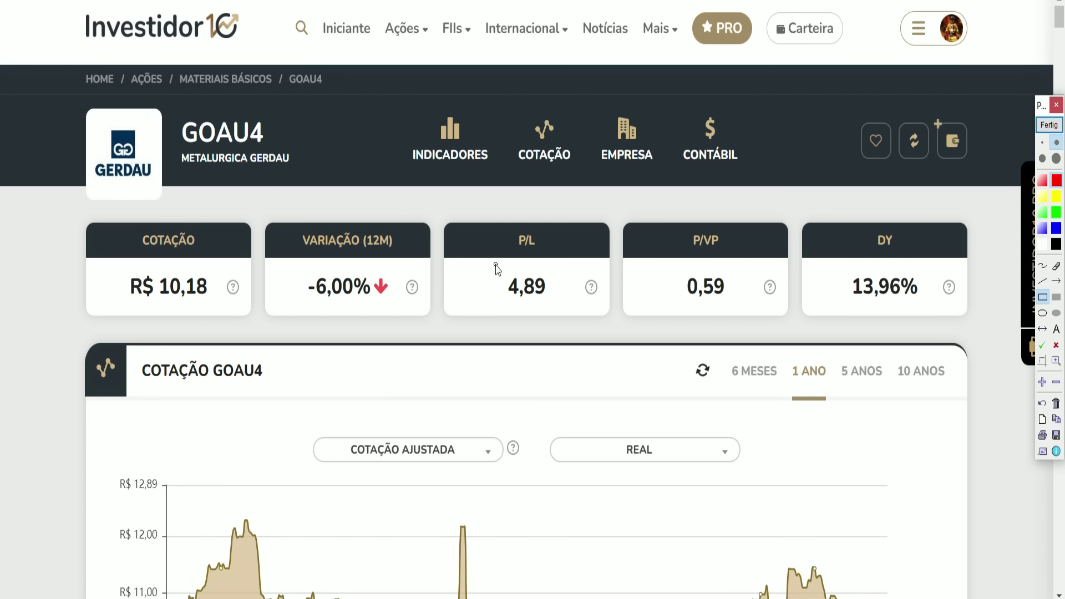
mouse_move(486, 216)
left_mouse_down()
mouse_move(684, 314)
mouse_move(750, 326)
left_mouse_up()
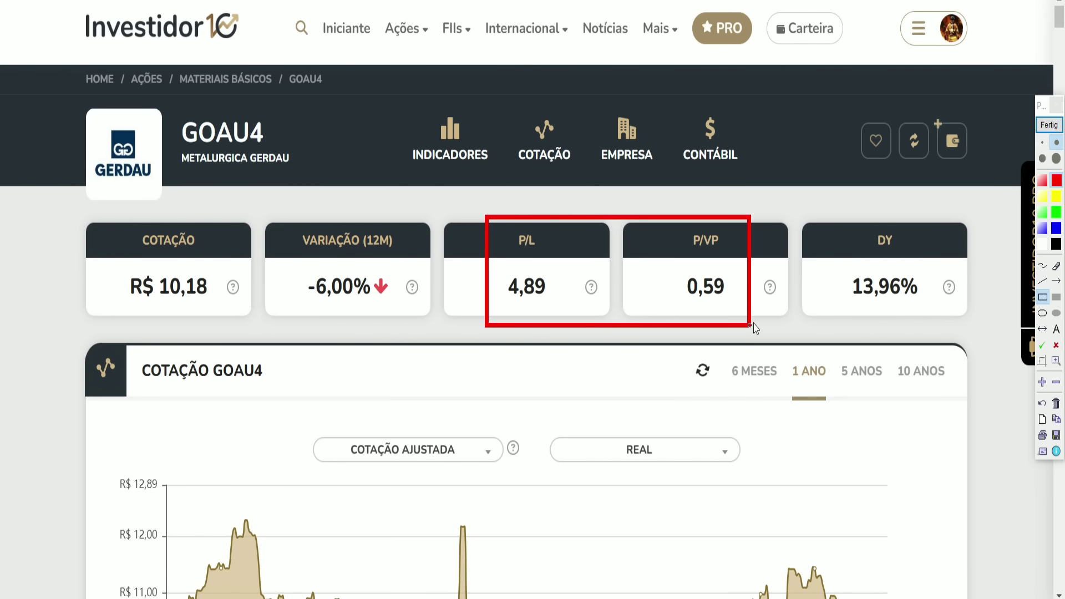
left_click_drag(815, 217, 930, 318)
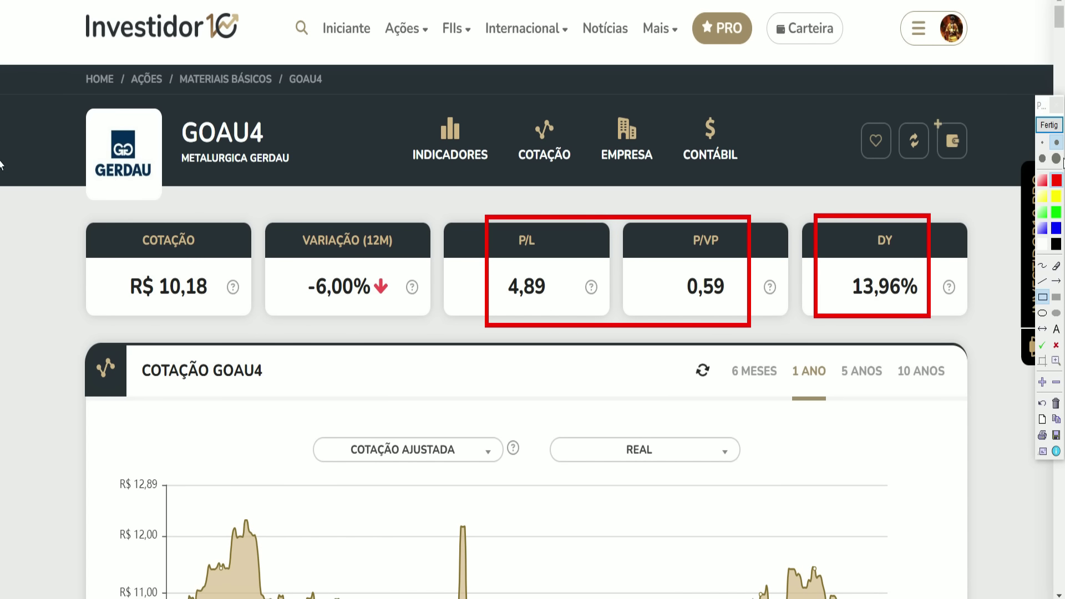
left_click(1049, 125)
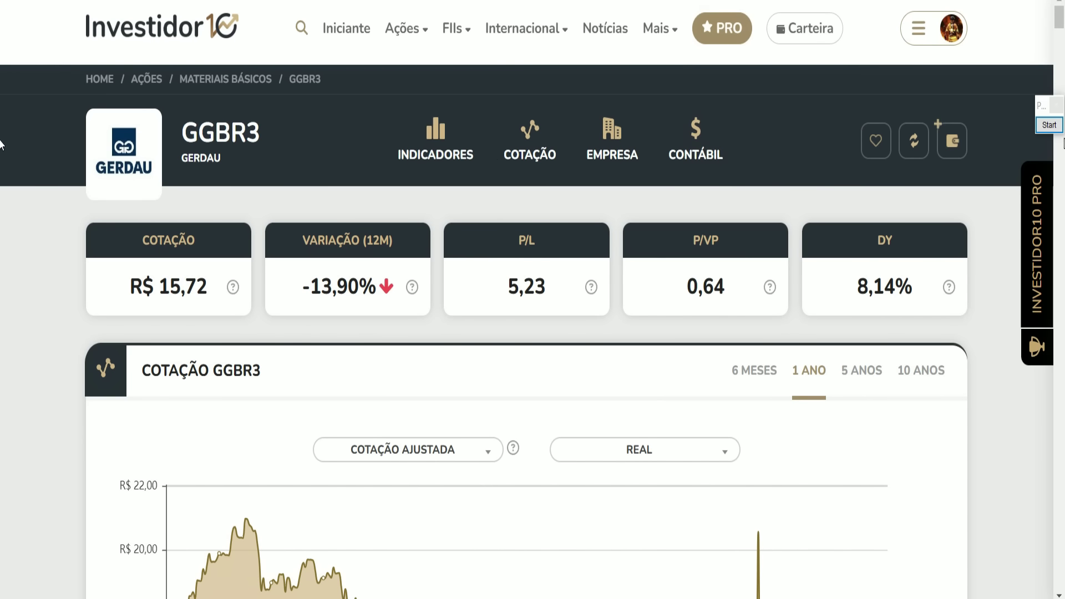
Outline the P/L and P/VP values together and the DY value on the GGBR3 page in red, and end the annotation.
left_click(1049, 125)
mouse_move(480, 211)
left_mouse_down()
mouse_move(630, 300)
mouse_move(755, 319)
left_mouse_up()
left_click_drag(828, 214, 922, 324)
left_click(1049, 125)
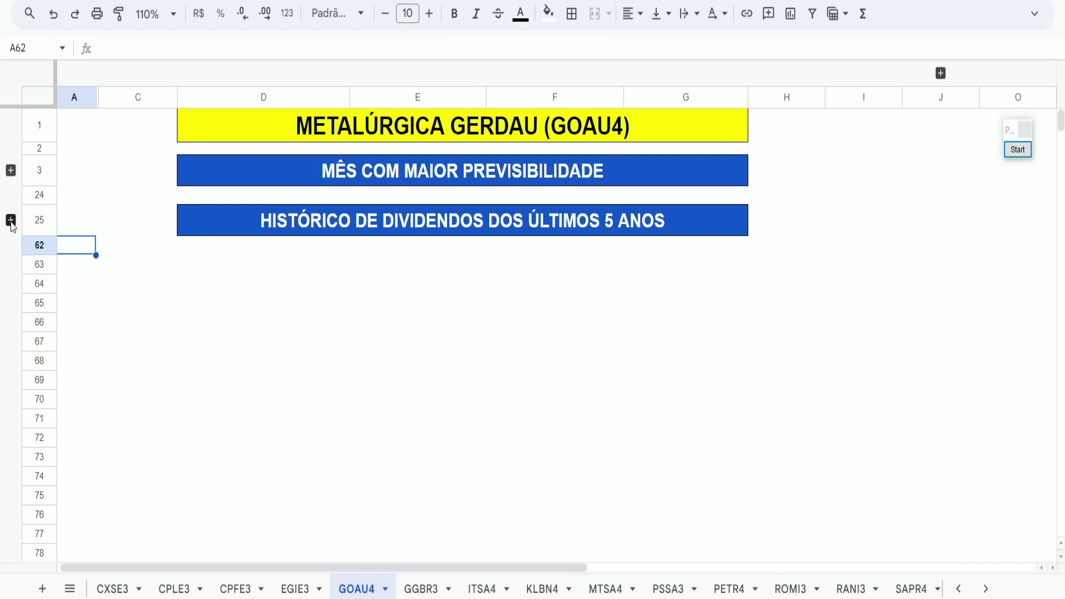
Expand the five-year dividend history on the GOAU4 sheet and outline the average-announcements heading in red.
left_click(10, 220)
left_click(109, 177)
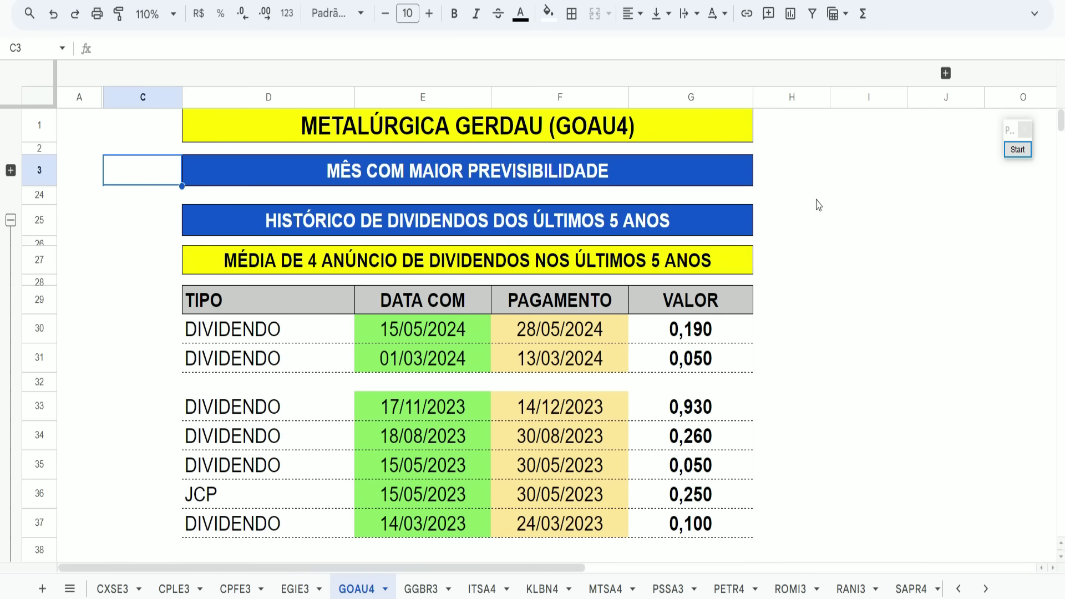
left_click(1018, 150)
mouse_move(205, 237)
left_mouse_down()
mouse_move(599, 263)
mouse_move(719, 294)
mouse_move(729, 275)
left_mouse_up()
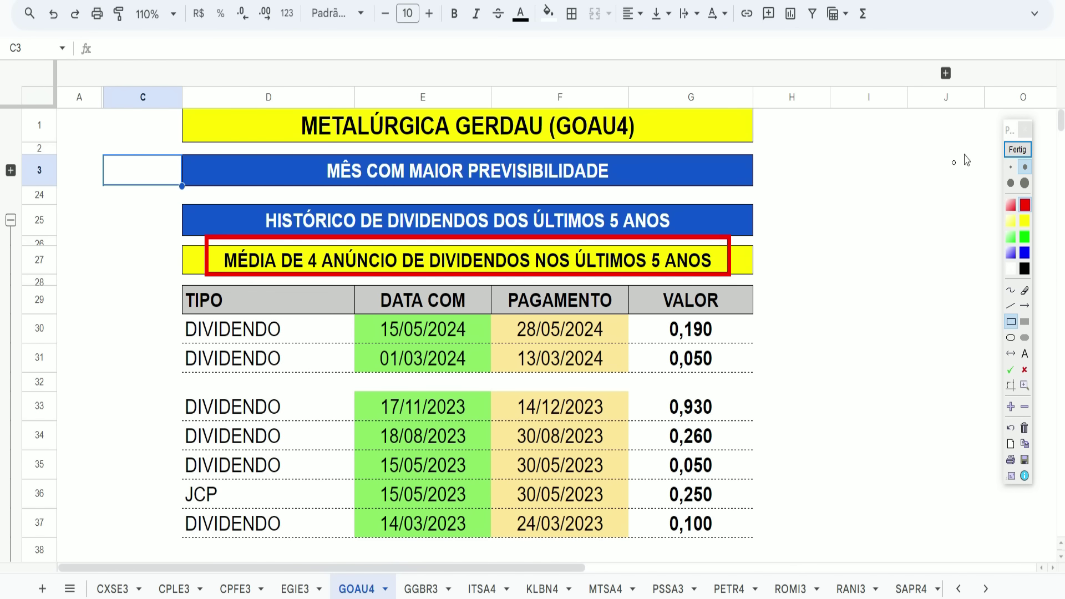
left_click(1018, 149)
Expand the GOAU4 section for the most predictable months, and outline its month list and the 2024 data com in red.
left_click(10, 170)
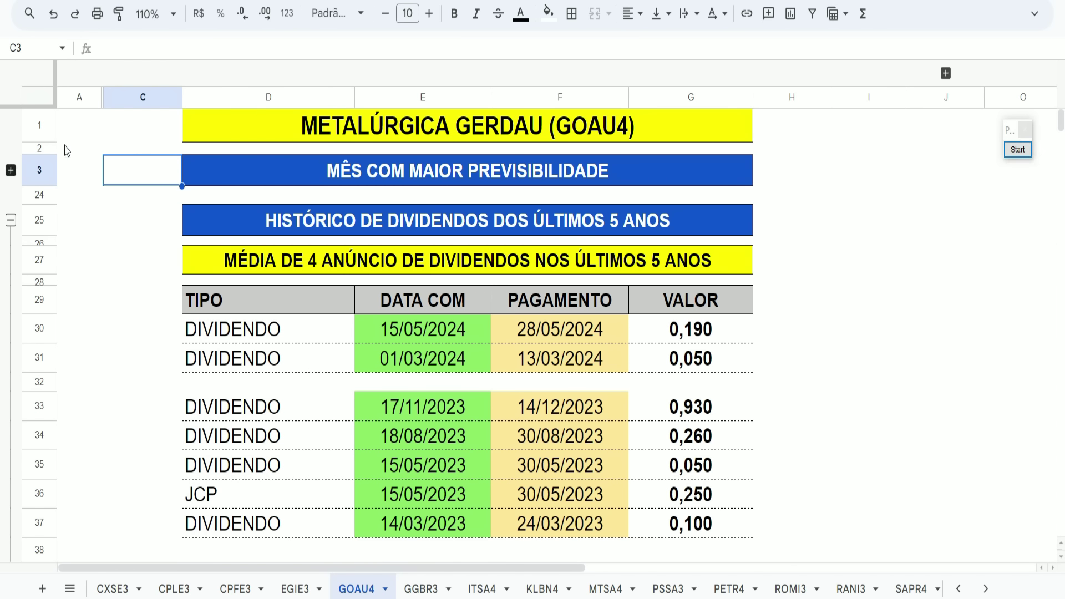
left_click(91, 127)
left_click(1024, 153)
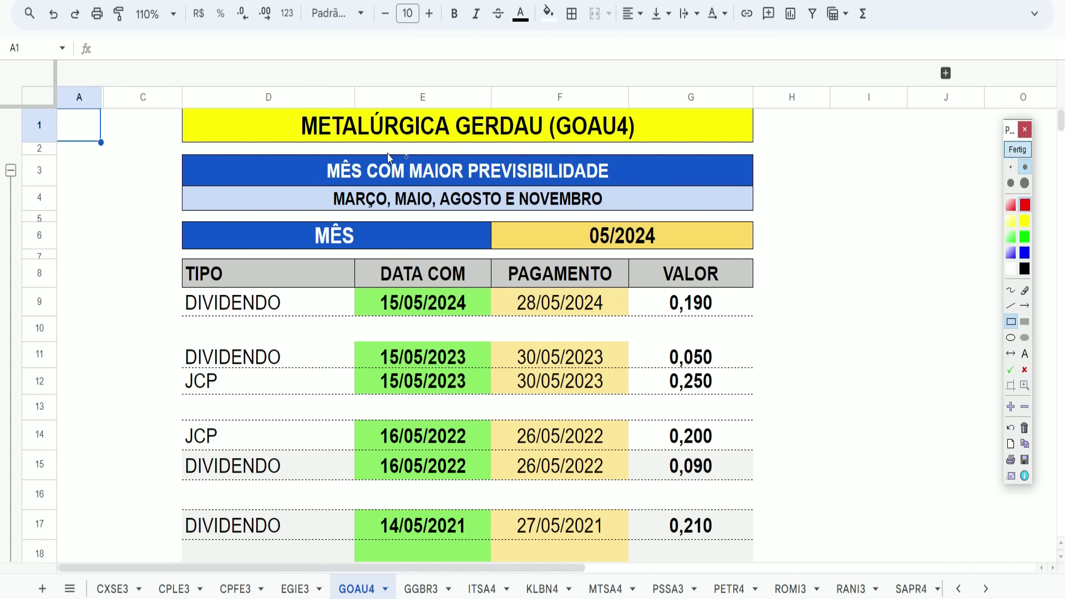
left_click_drag(323, 179, 631, 216)
left_click(1015, 151)
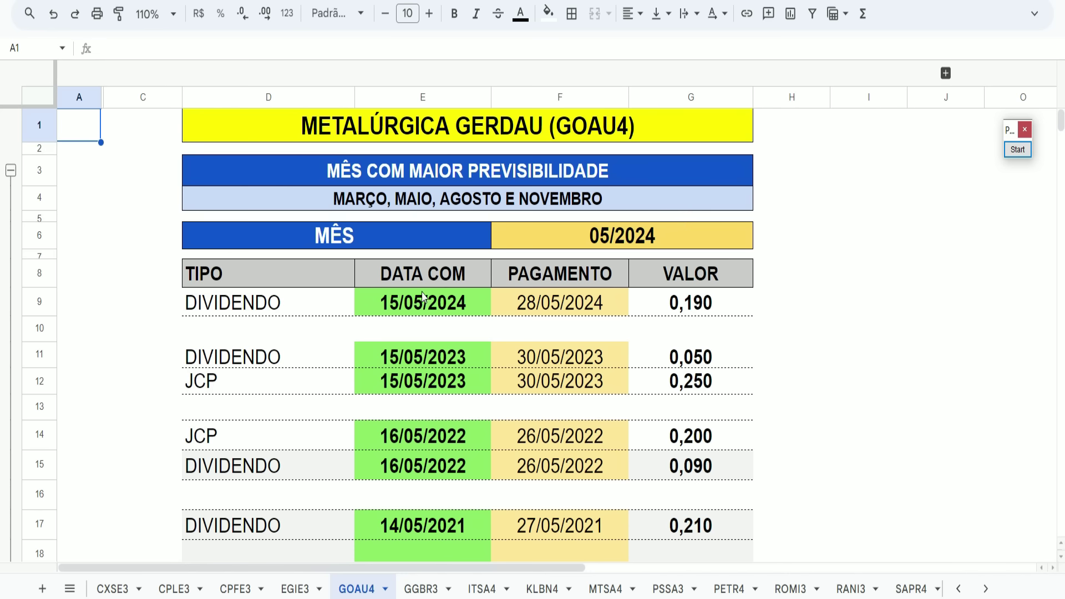
left_click(1017, 150)
left_click_drag(371, 285, 480, 318)
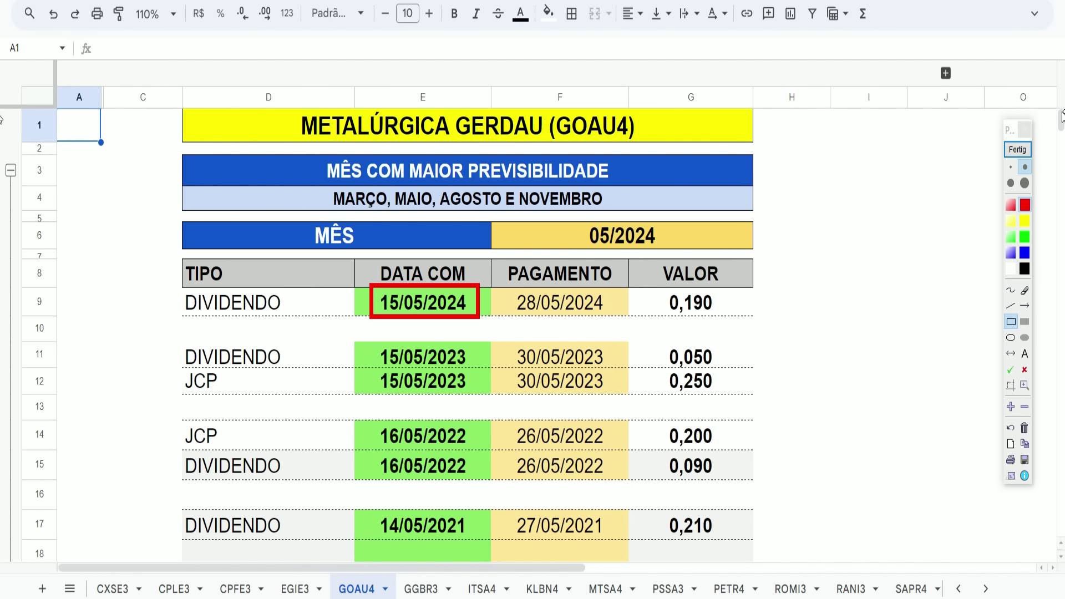
End the annotation and set the month on the GOAU4 sheet to 03/2024.
left_click(1017, 149)
left_click(649, 233)
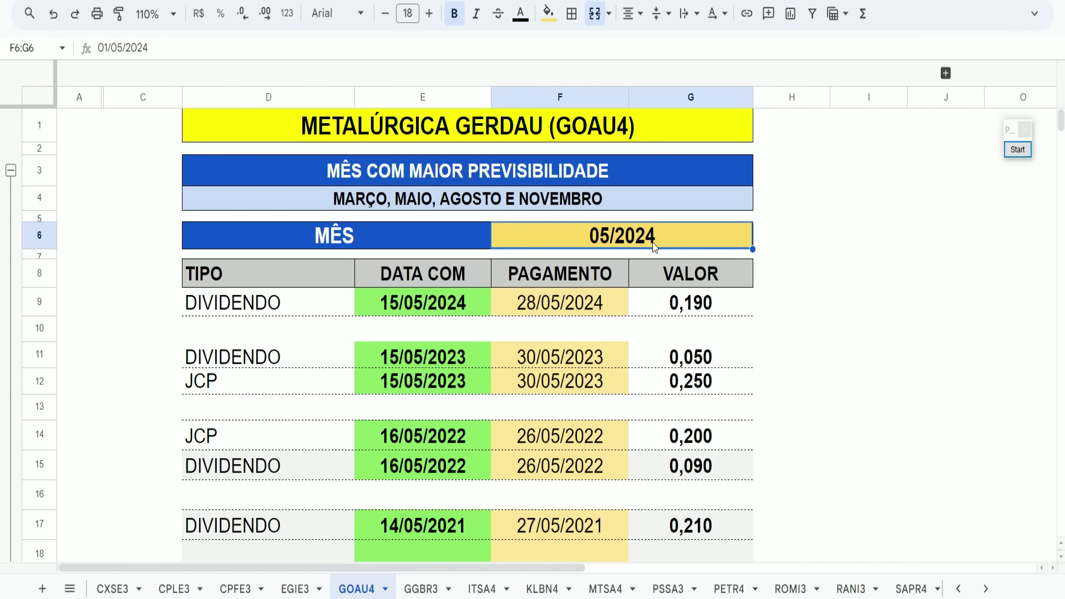
type("03/20")
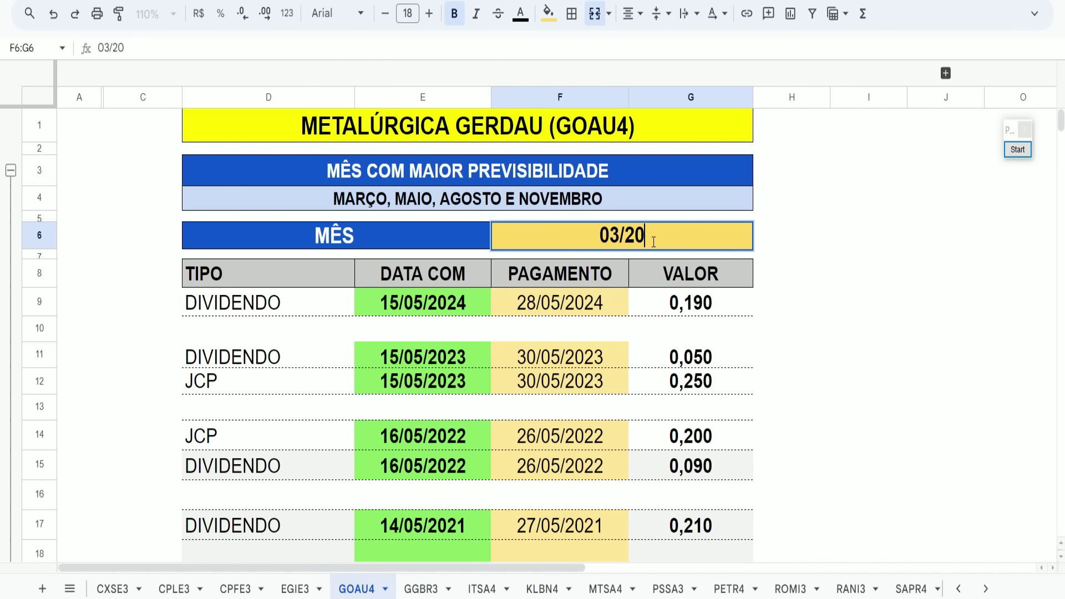
type("24")
key("Return")
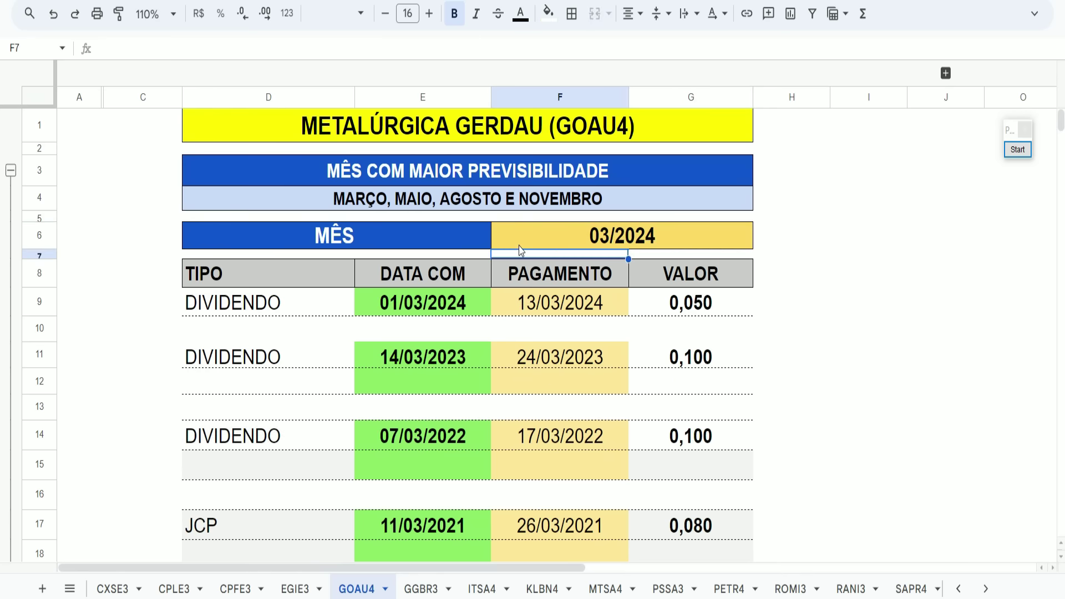
Outline the METALÚRGICA GERDAU (GOAU4) title in red, and end the annotation.
key("ctrl+alt+g")
left_click_drag(288, 104, 657, 147)
left_click(1017, 149)
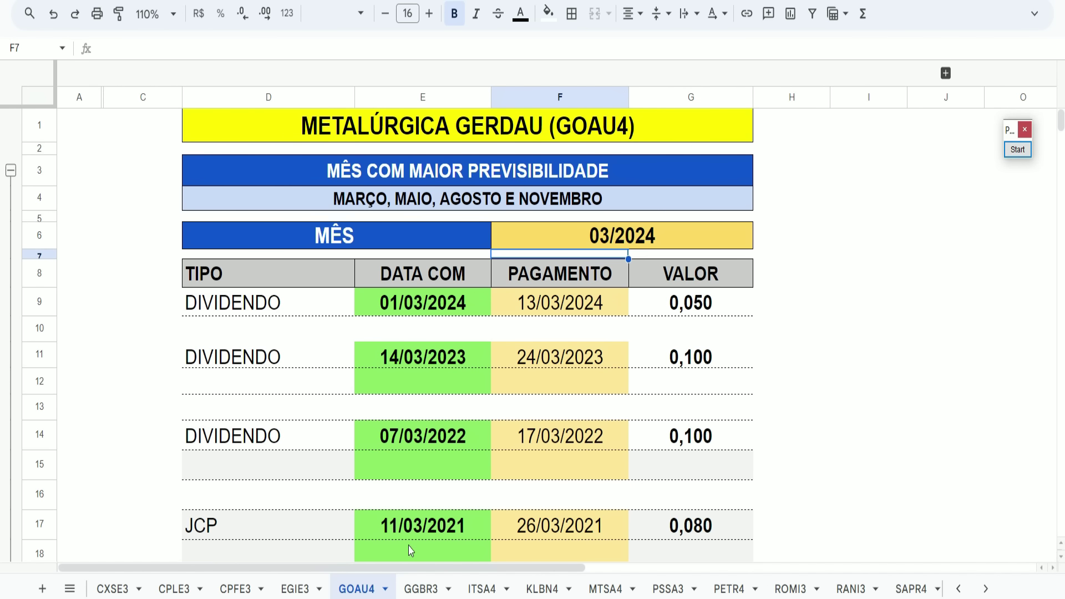
Switch to the GGBR3 sheet, outline its GERDAU (GGBR3) title in red, and end the annotation.
left_click(421, 589)
left_click(887, 287)
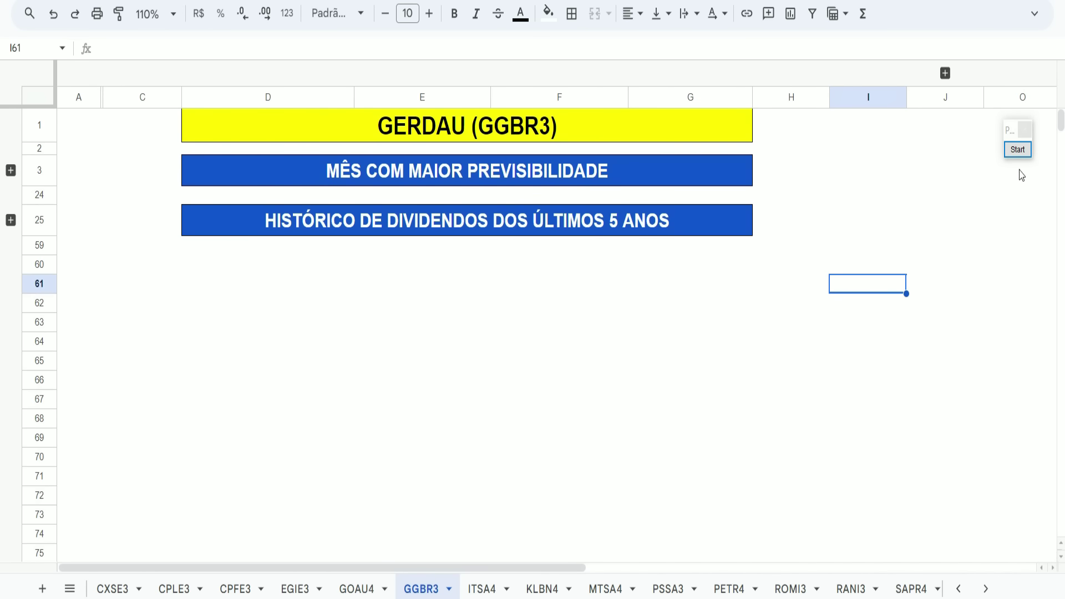
key("ctrl+alt+g")
left_click_drag(364, 105, 564, 146)
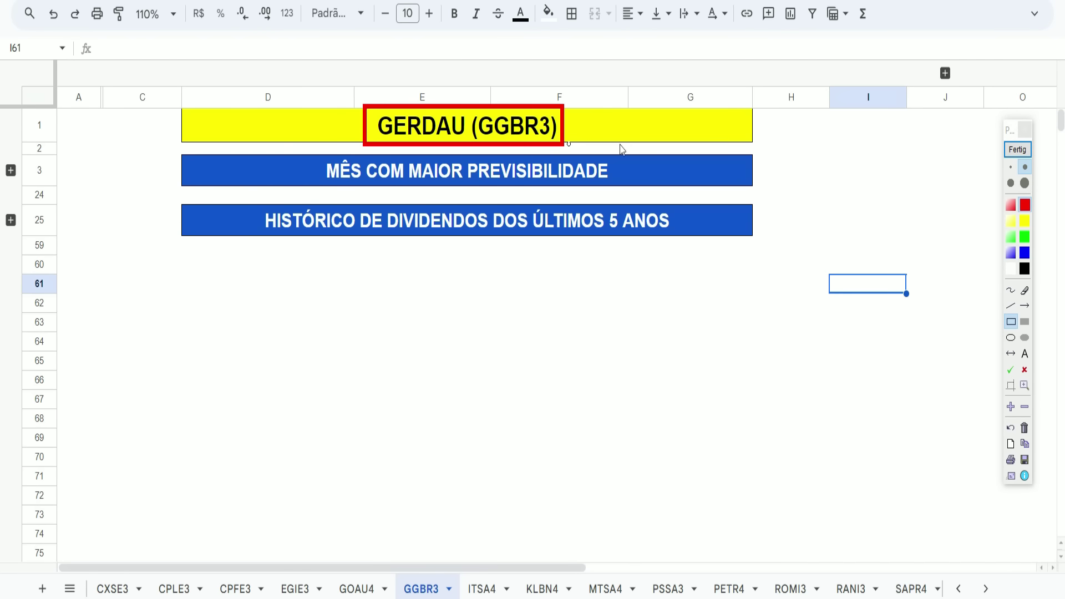
left_click(1017, 149)
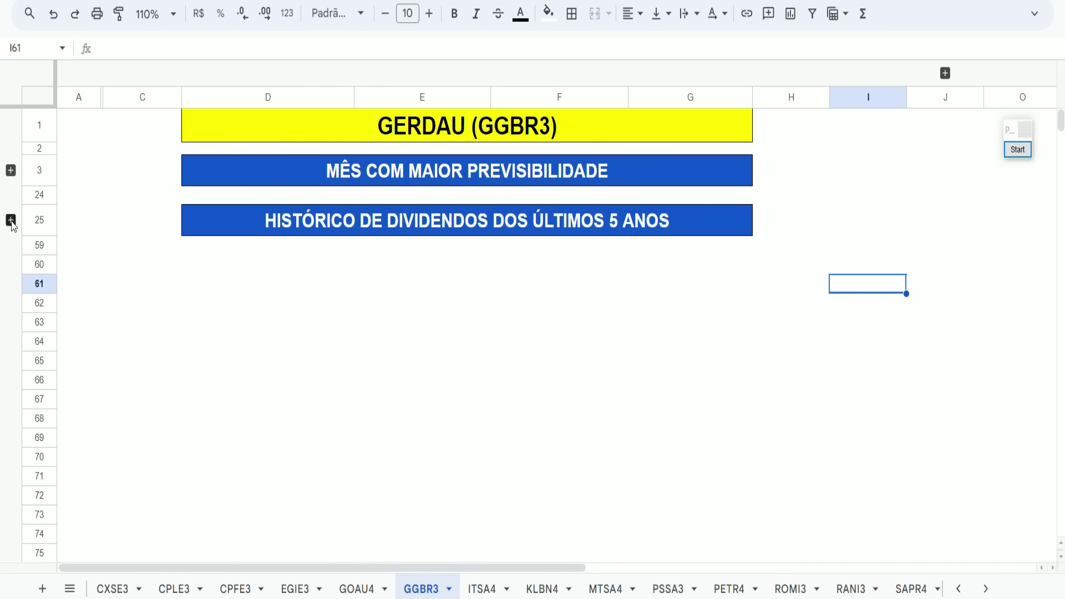
Expand the five-year dividend history and the most-predictable-months section on the GGBR3 sheet, and outline the month list in red.
left_click(10, 220)
left_click(135, 135)
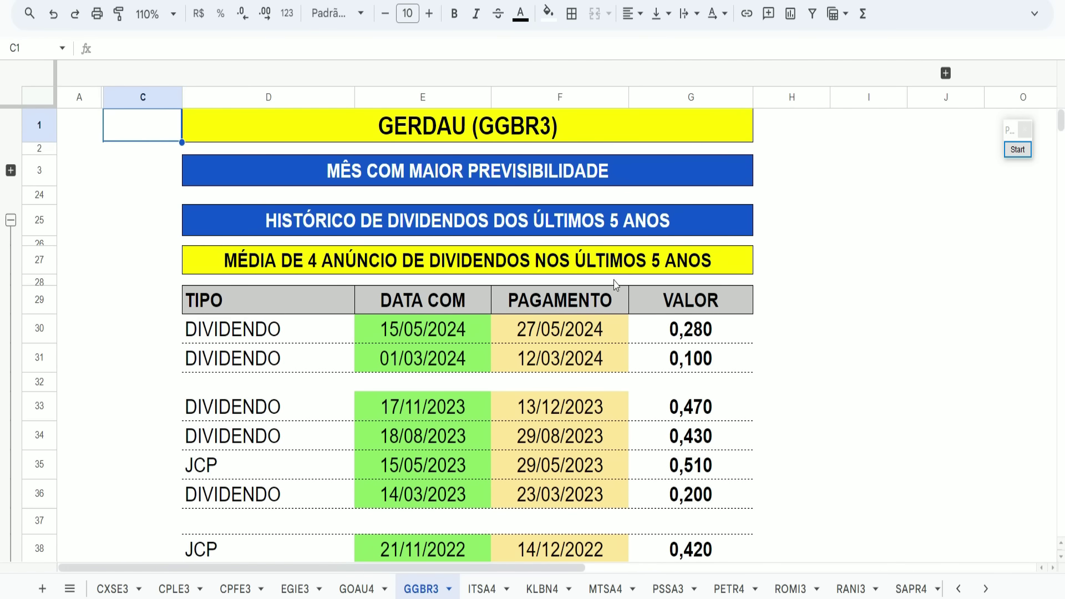
left_click(11, 170)
left_click(1018, 150)
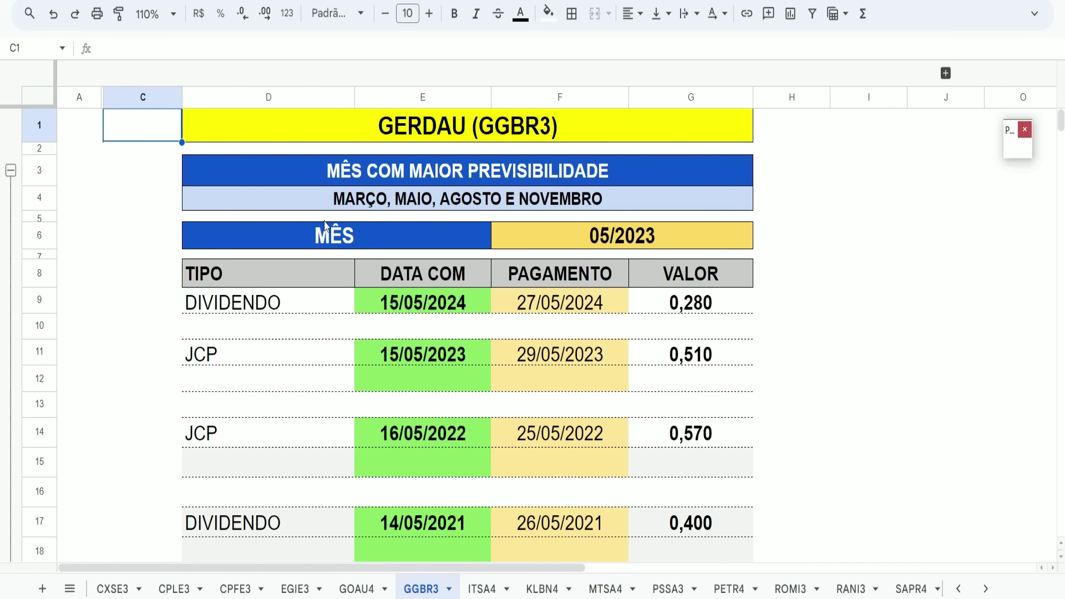
left_click_drag(316, 179, 618, 213)
left_click(1017, 149)
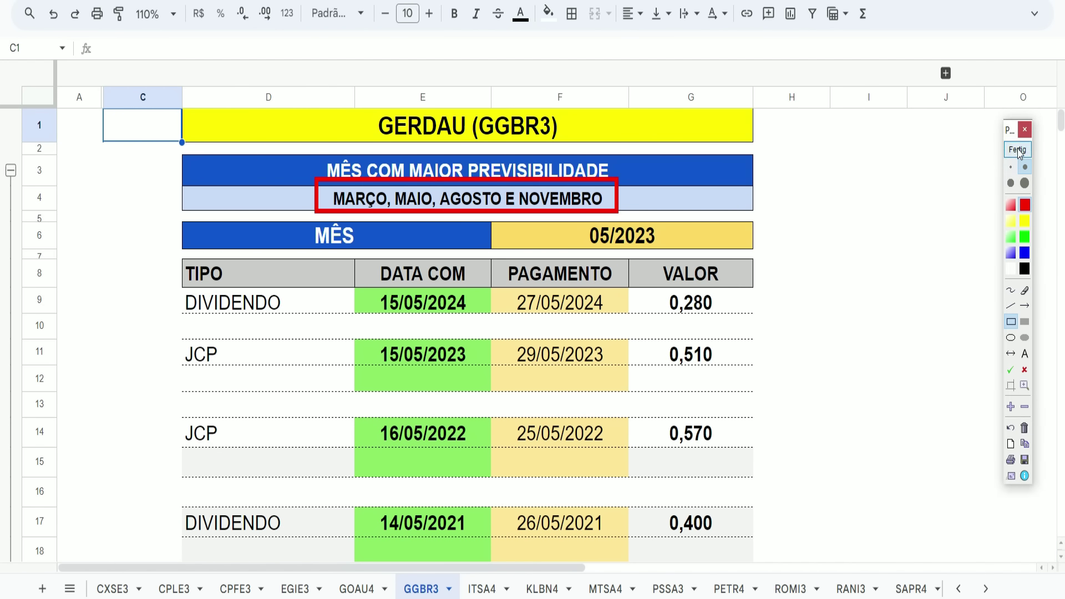
Set the month on the GGBR3 sheet to 03/2024.
left_click(599, 246)
type("03/2024")
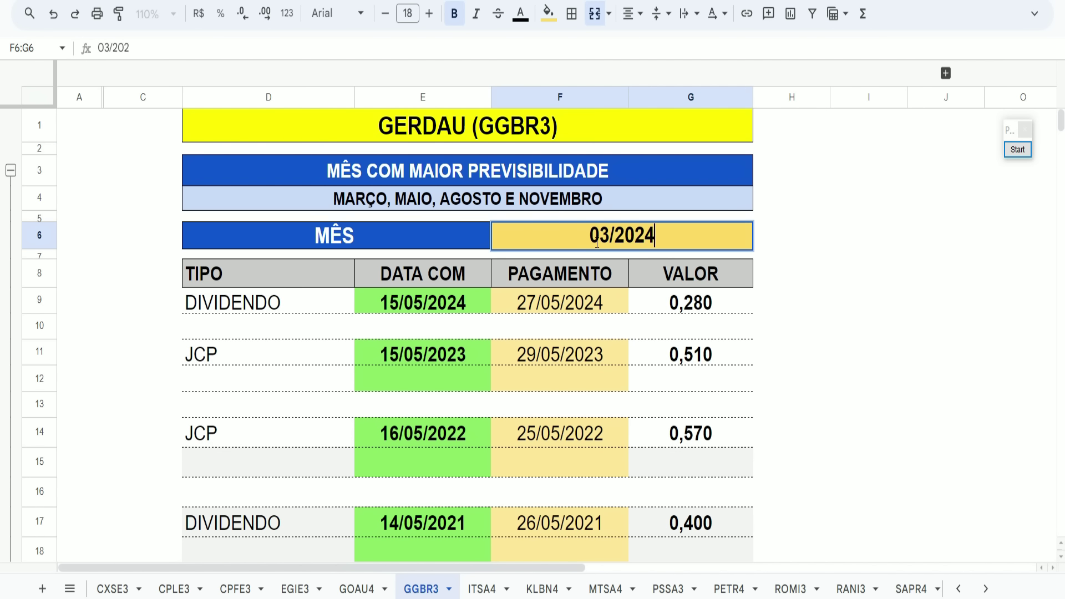
key("Return")
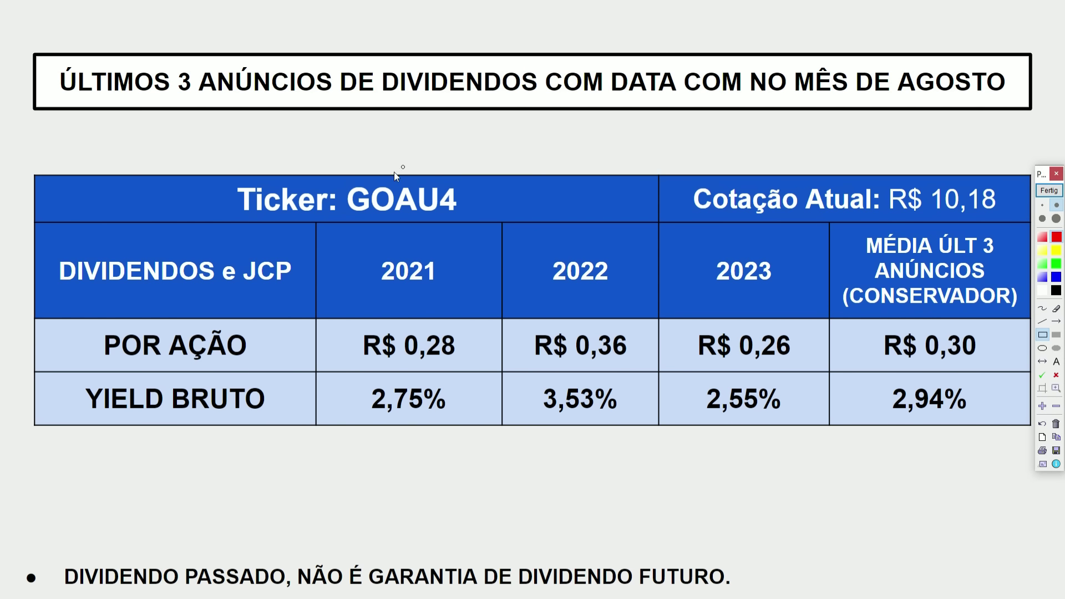
Outline the GOAU4 ticker and the 2021 to 2023 gross yields in red on the August dividends slide.
left_click_drag(341, 172, 468, 228)
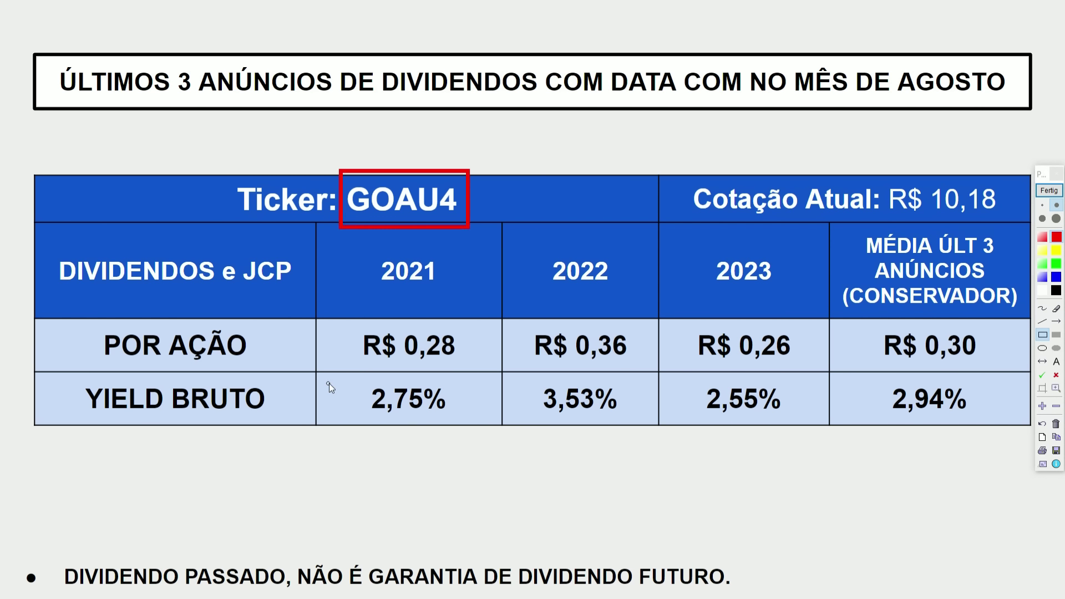
mouse_move(329, 371)
left_mouse_down()
mouse_move(567, 420)
mouse_move(792, 444)
mouse_move(815, 429)
left_mouse_up()
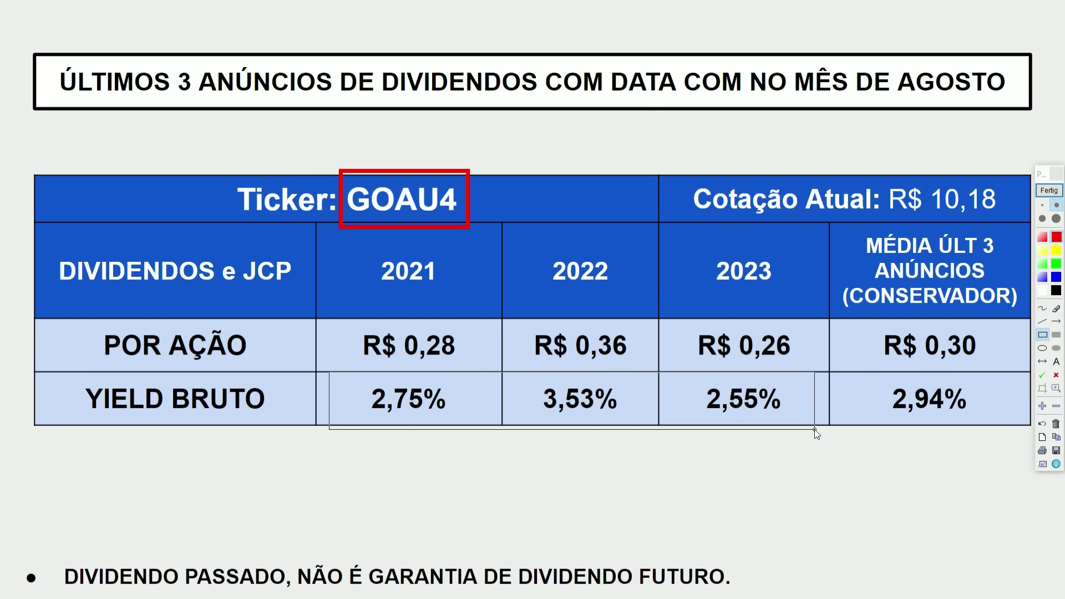